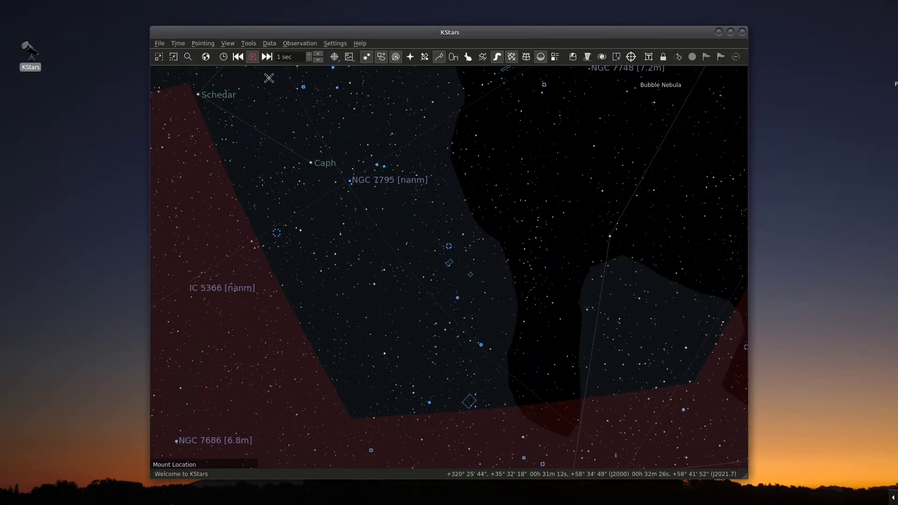
Step: Open Ekos and edit the astro-iEQ45Pro-Orion_zwo_PHD2 profile to review its PHD2 guiding and remote host settings
click(251, 43)
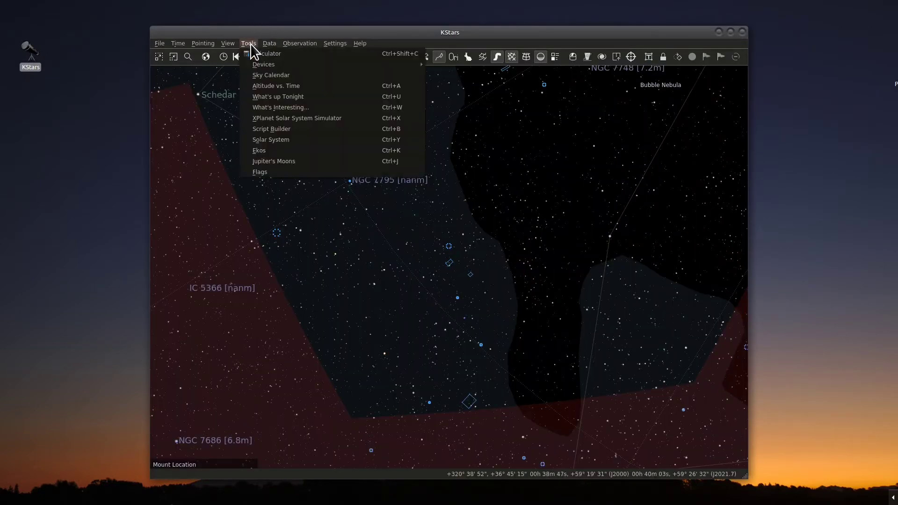
click(264, 155)
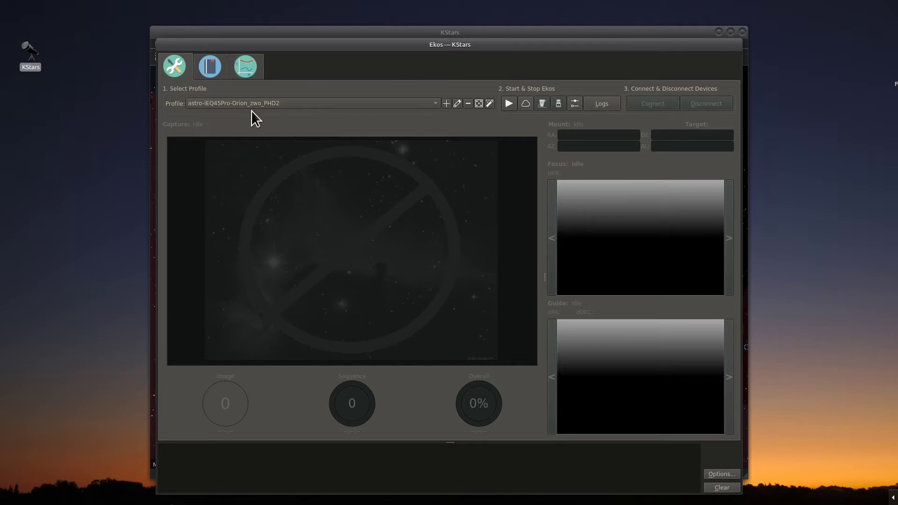
click(456, 103)
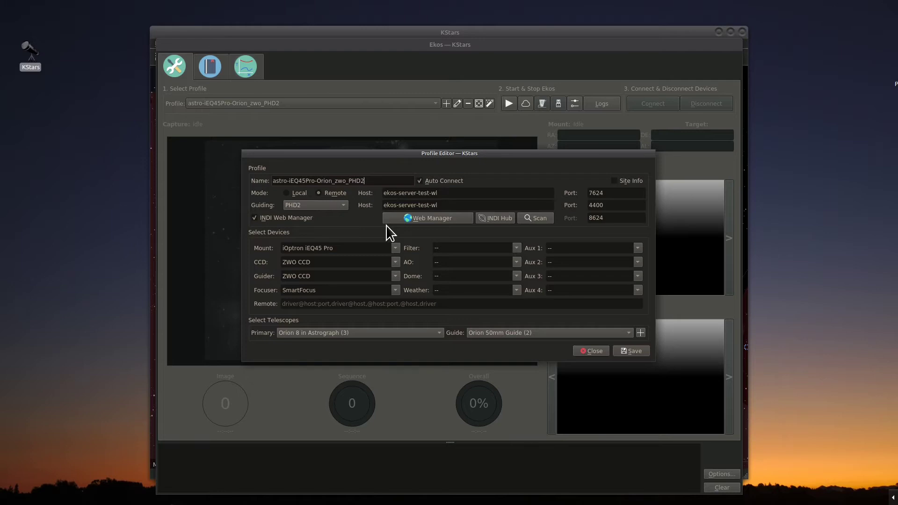
mouse_move(257, 221)
Step: Save the profile, start Ekos, and check the ASI120MM-S, ASI533MC Pro and iEQ device panels
click(628, 351)
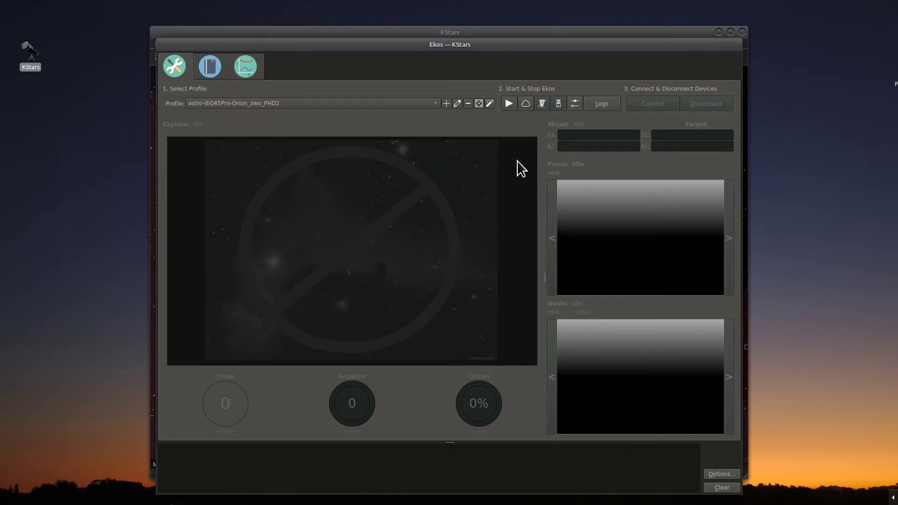
click(509, 103)
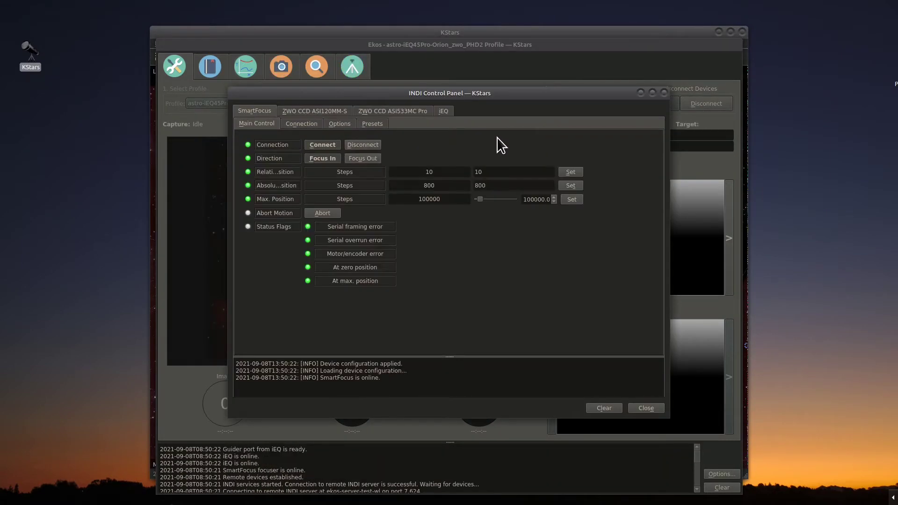
click(320, 113)
click(366, 110)
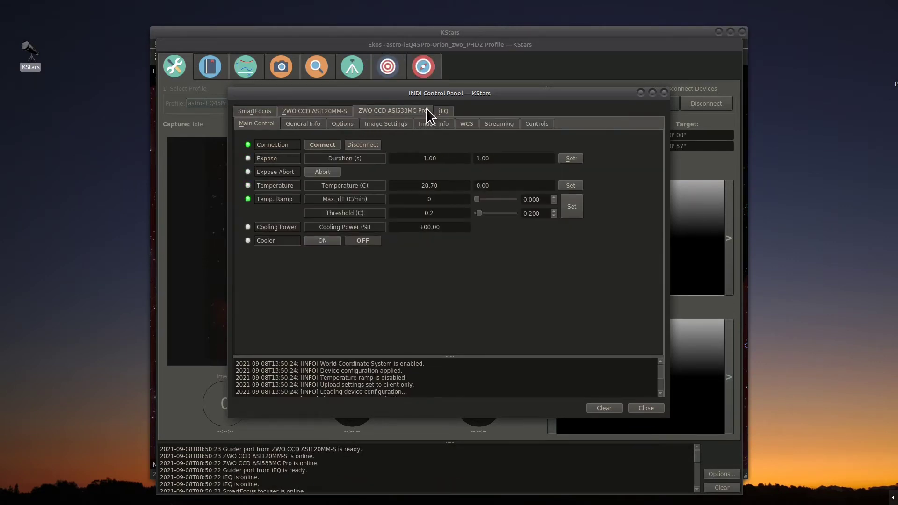
click(442, 110)
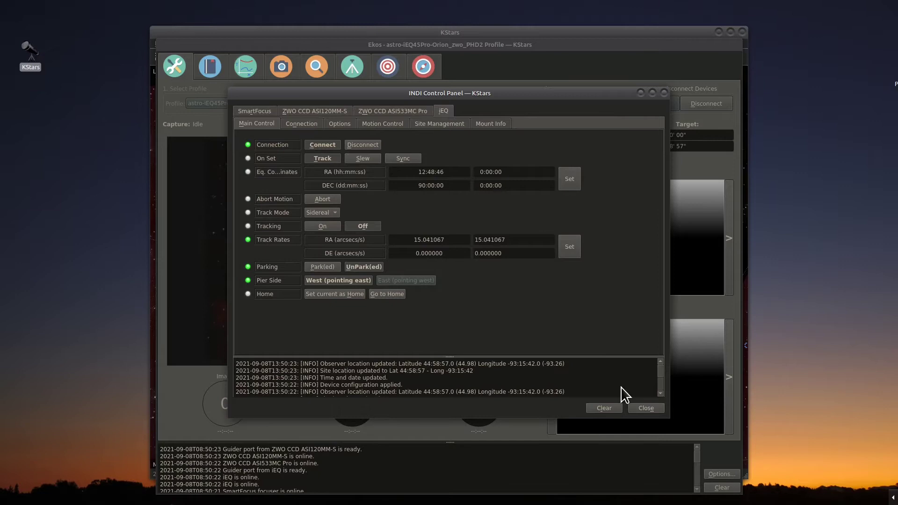
click(646, 408)
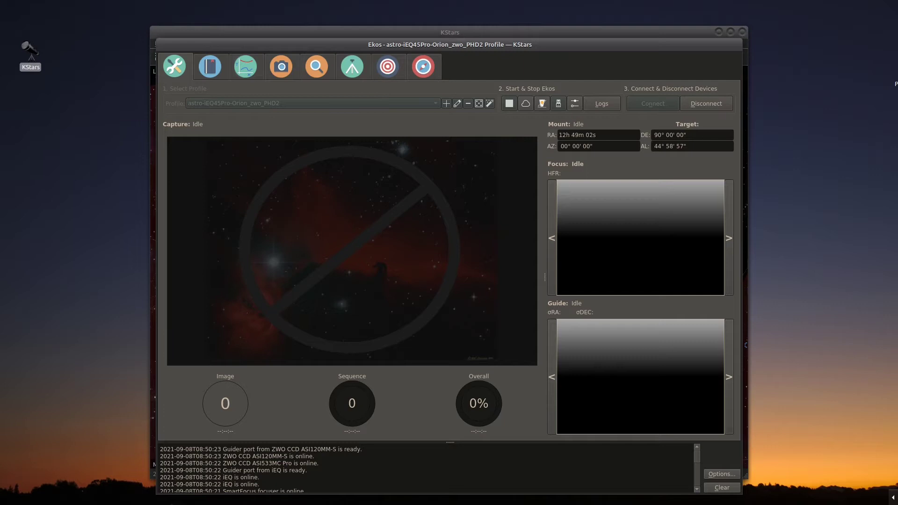
Step: Reconnect to ekos-server-test-wl with the recalled ssh -X command, log in, and enter phd2 &
key(ctrl+alt+t)
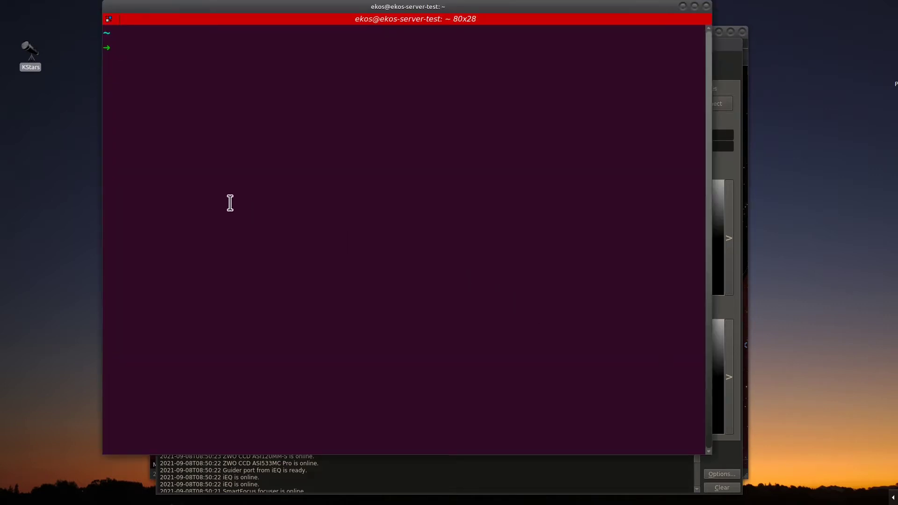
key(Up)
key(Up)
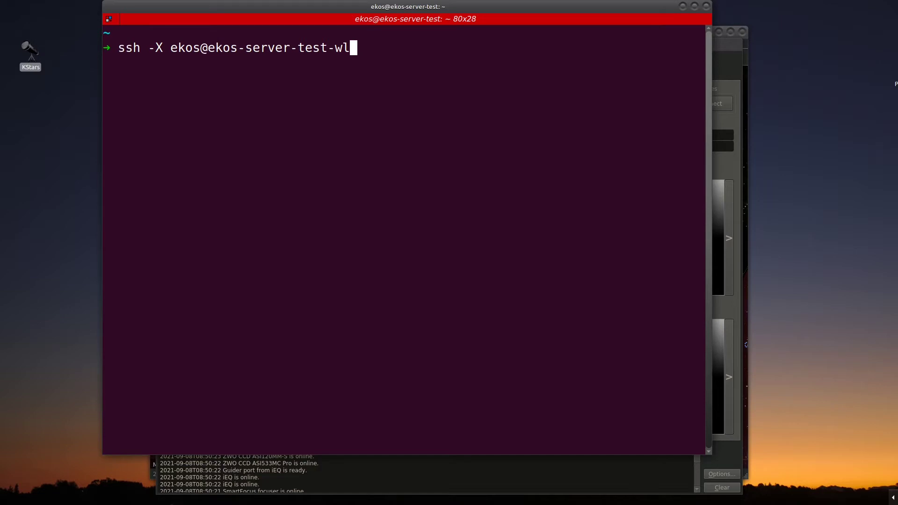
key(Return)
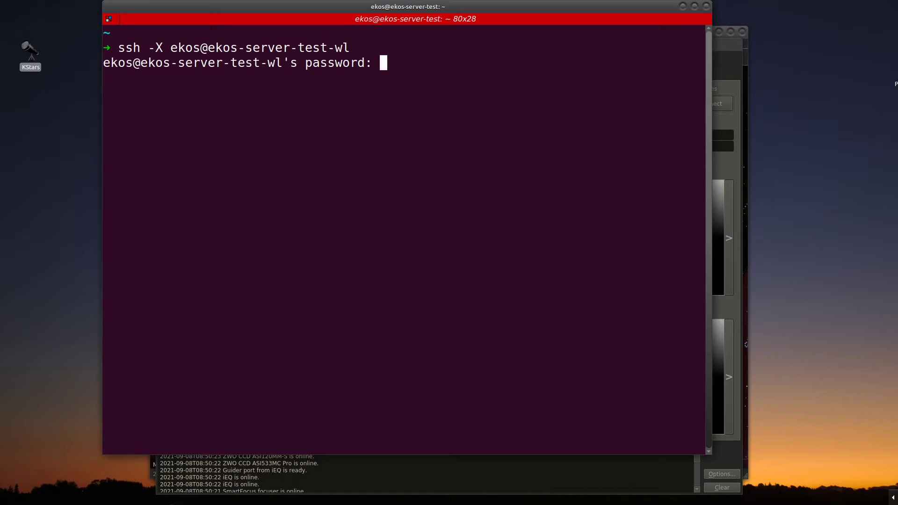
key(Return)
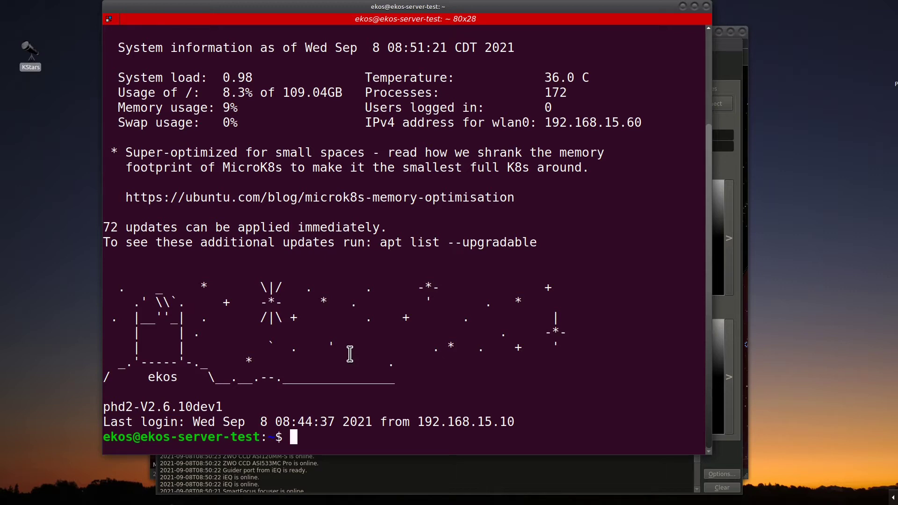
text(phd2 &)
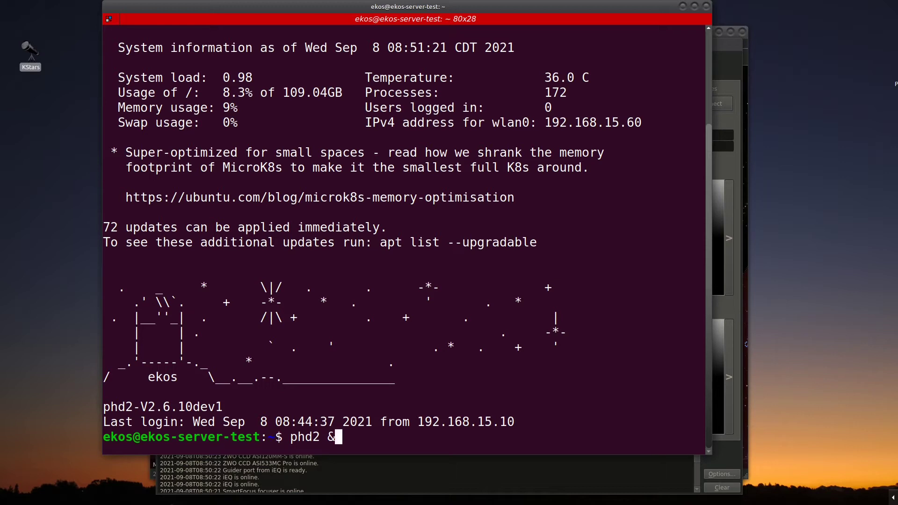
Step: Launch PHD2 and select INDI Camera as the guide camera in the first-light wizard
key(Return)
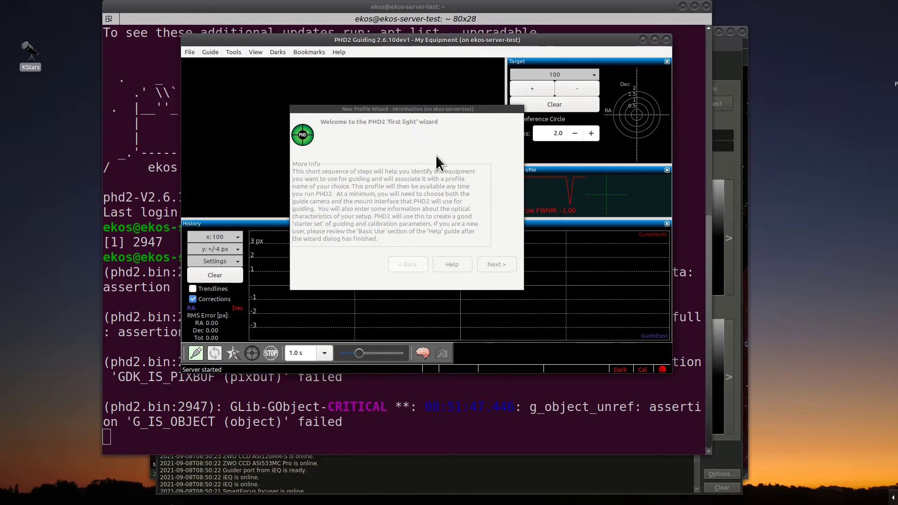
click(442, 140)
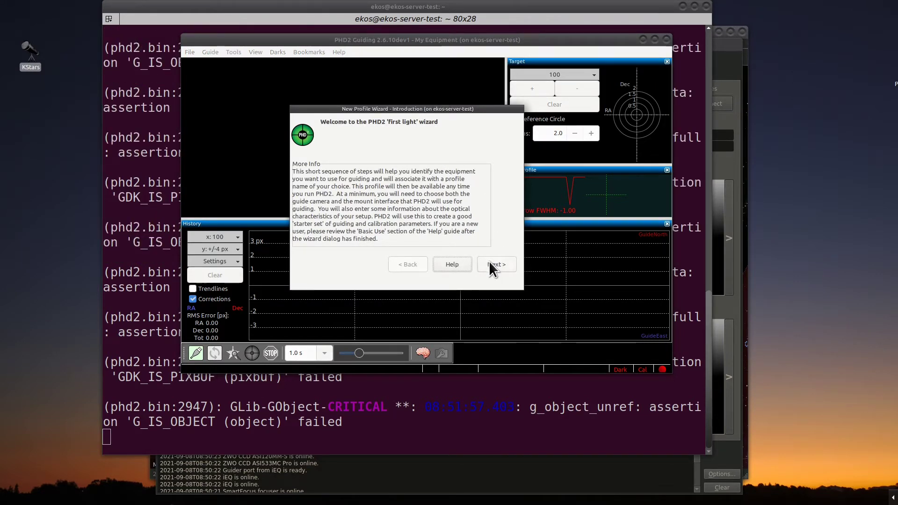
click(490, 262)
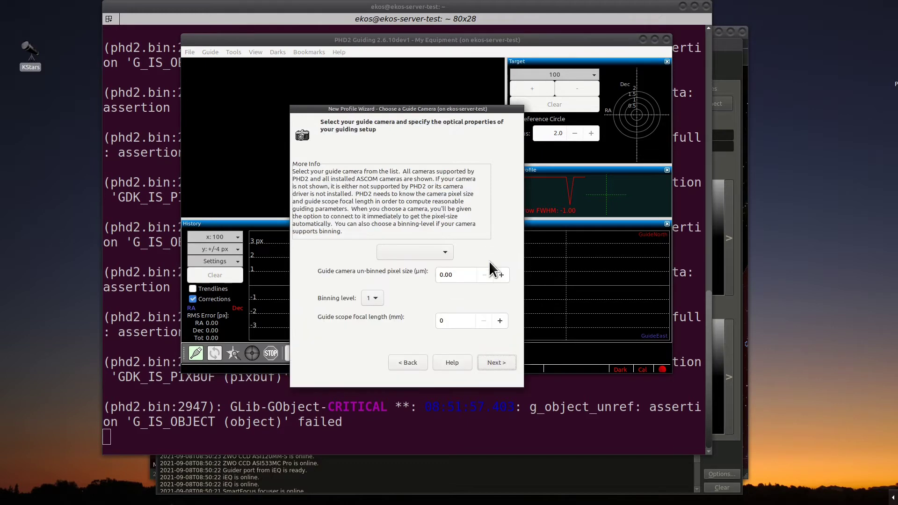
click(443, 253)
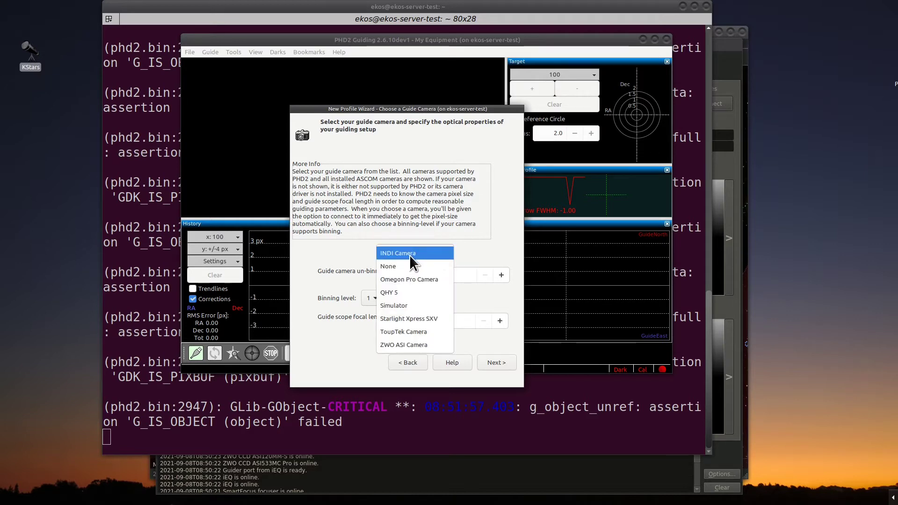
click(390, 252)
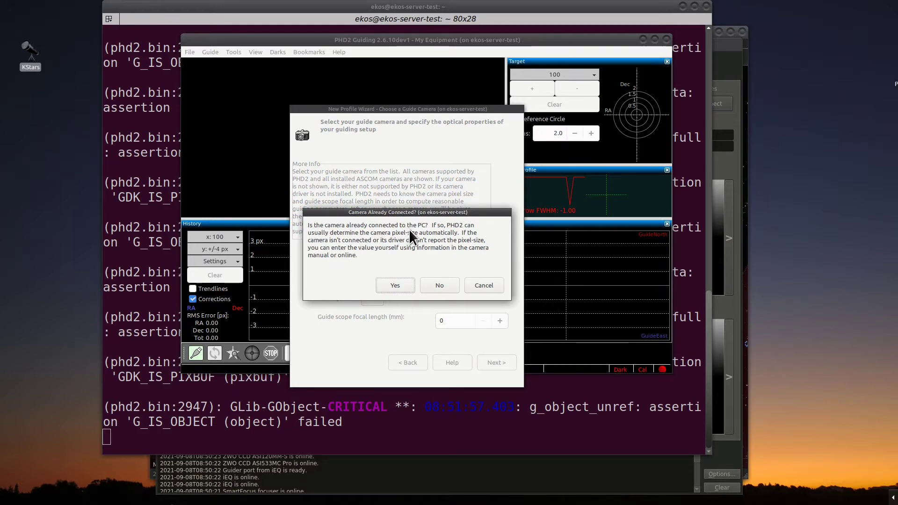
Step: Confirm the camera is connected and choose the ZWO CCD ASI120MM-S INDI driver
click(395, 281)
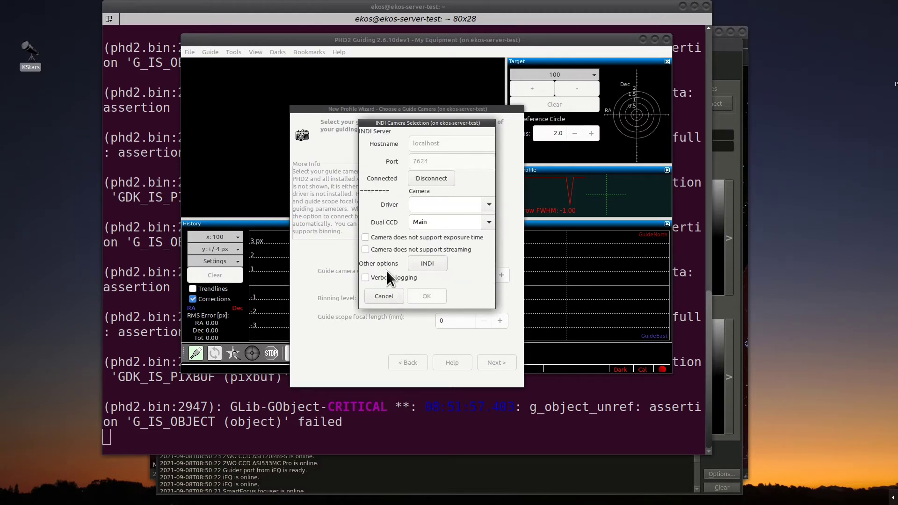
click(488, 202)
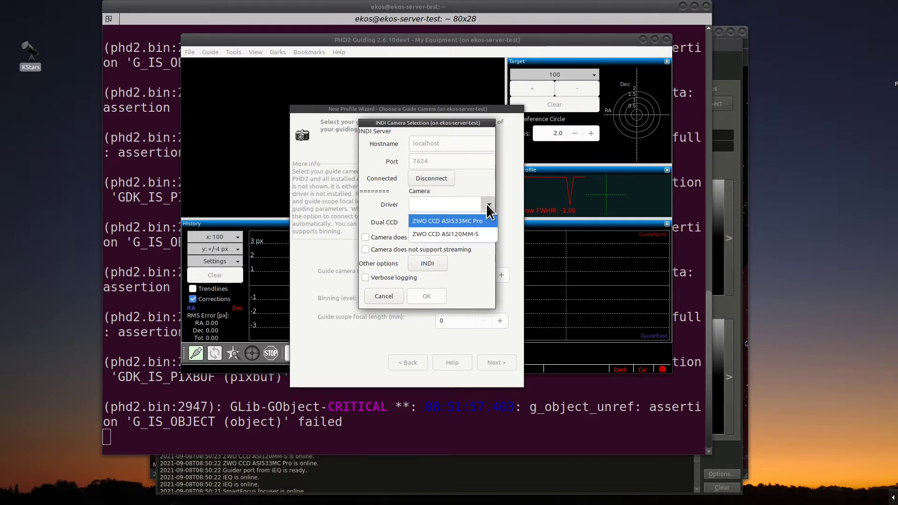
click(464, 234)
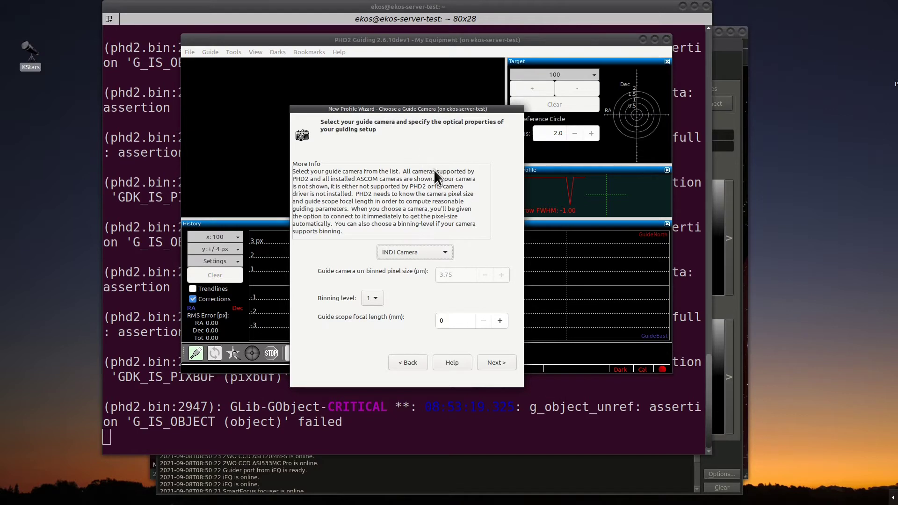
click(491, 361)
Step: Set the guide scope focal length to 176 mm, giving 4.39"/px
click(454, 320)
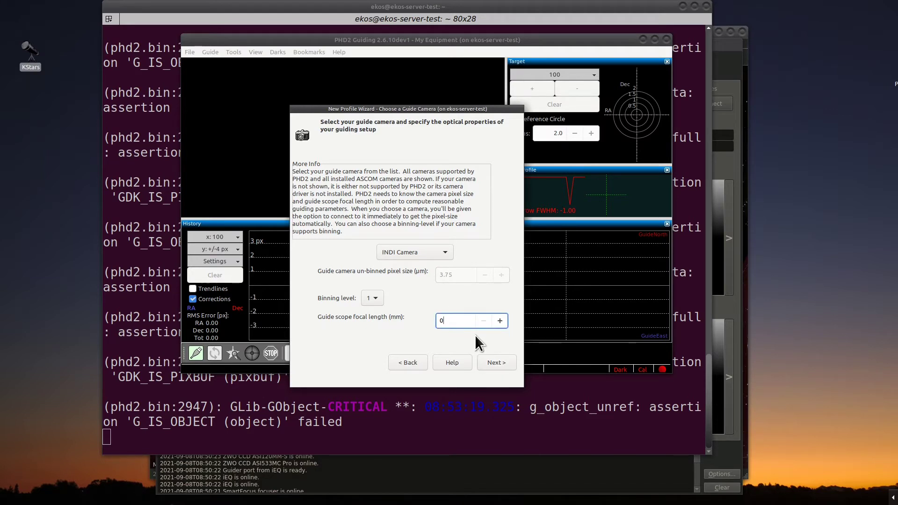
key(BackSpace)
text(176)
click(485, 363)
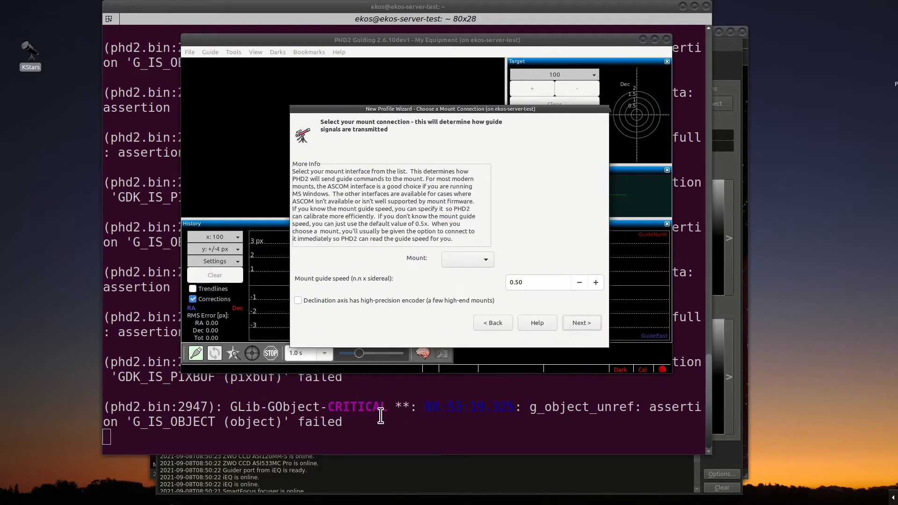
Step: Choose INDI Mount, leave the auxiliary mount as None, and skip adaptive optics
click(485, 259)
click(469, 261)
click(583, 321)
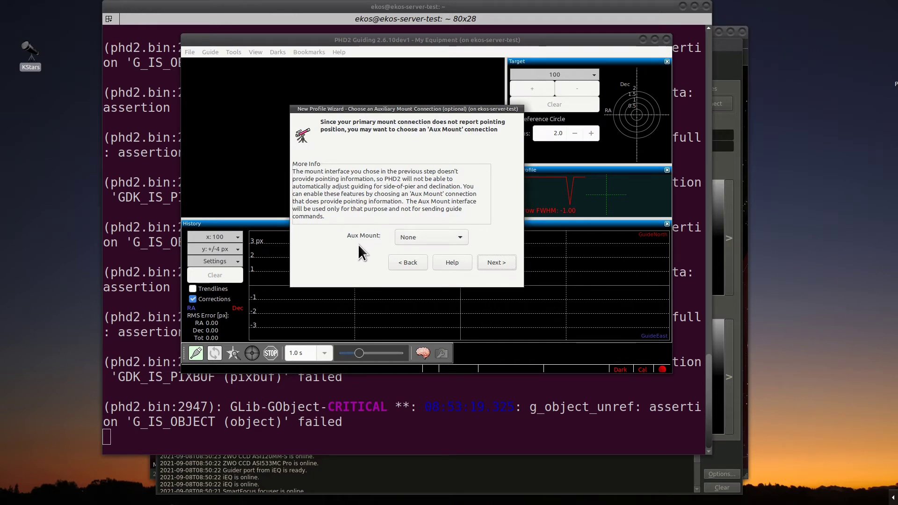
click(496, 262)
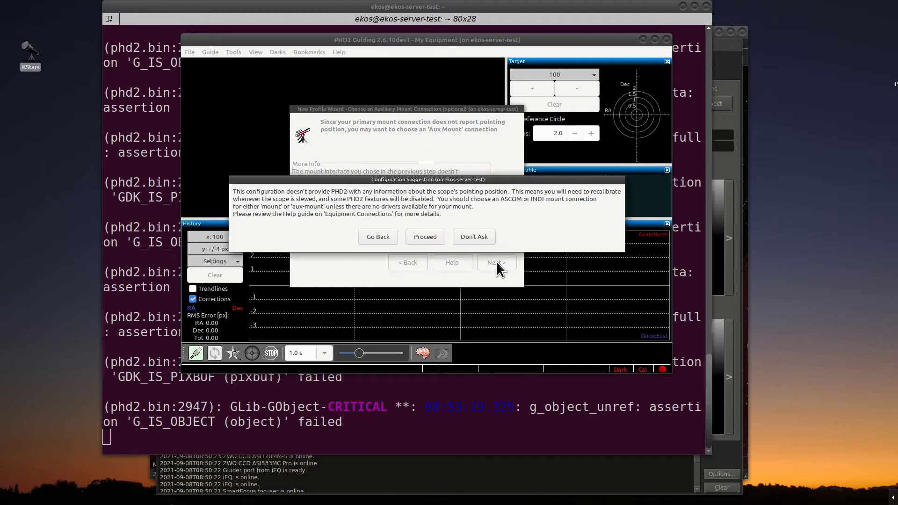
click(420, 234)
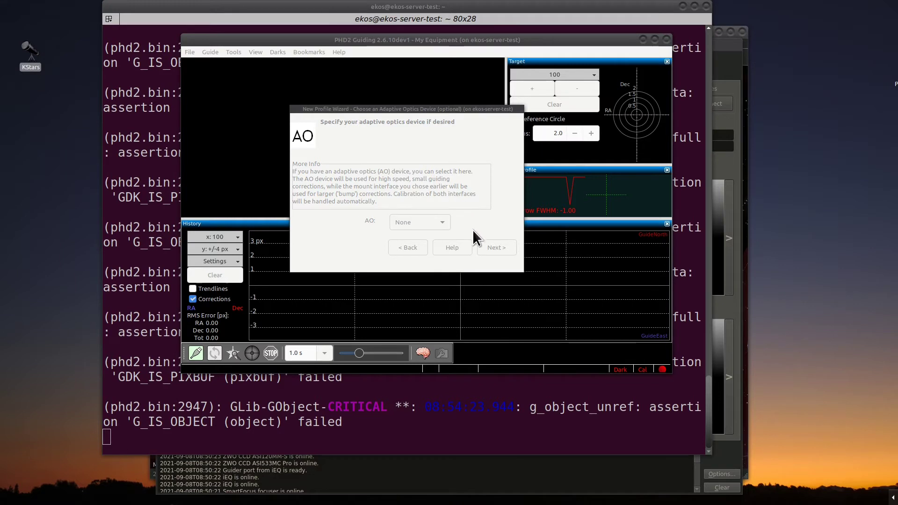
click(496, 247)
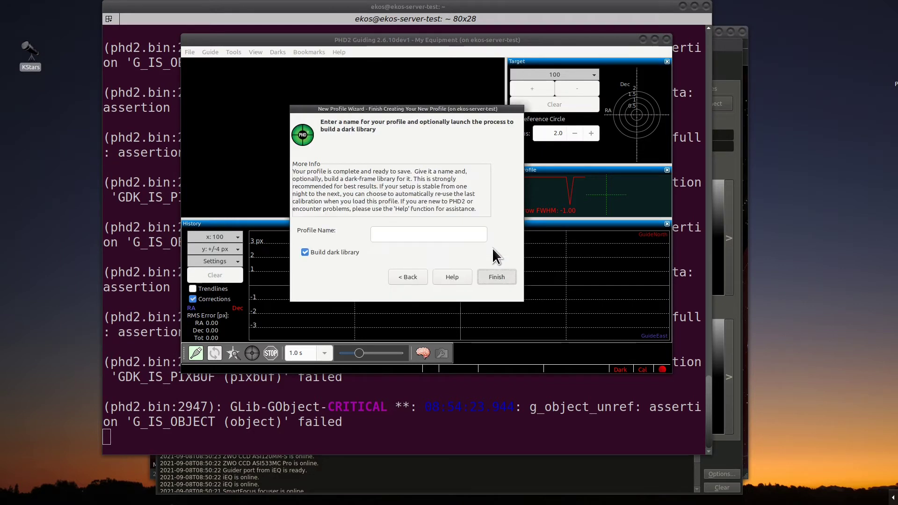
Step: Name the profile Orion_50mm_asi and finish the wizard to connect the equipment
click(379, 234)
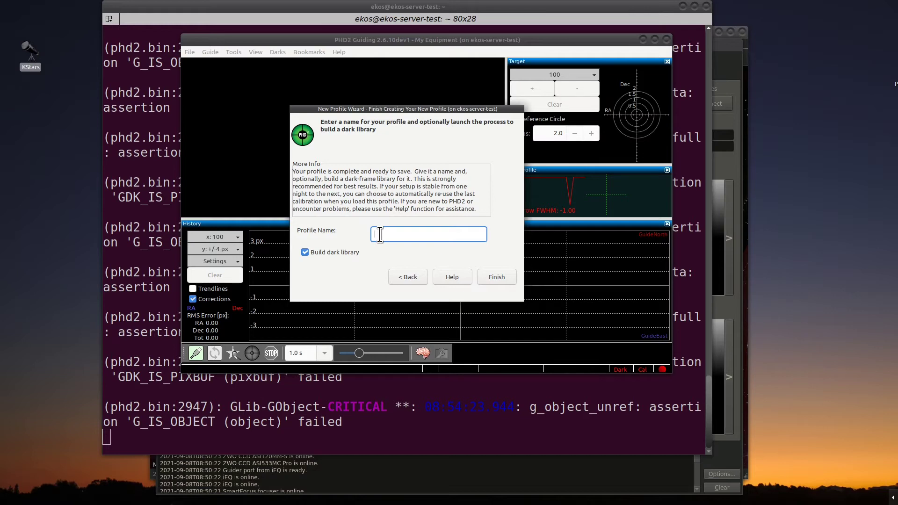
text(Orion_50mm_asi)
click(491, 279)
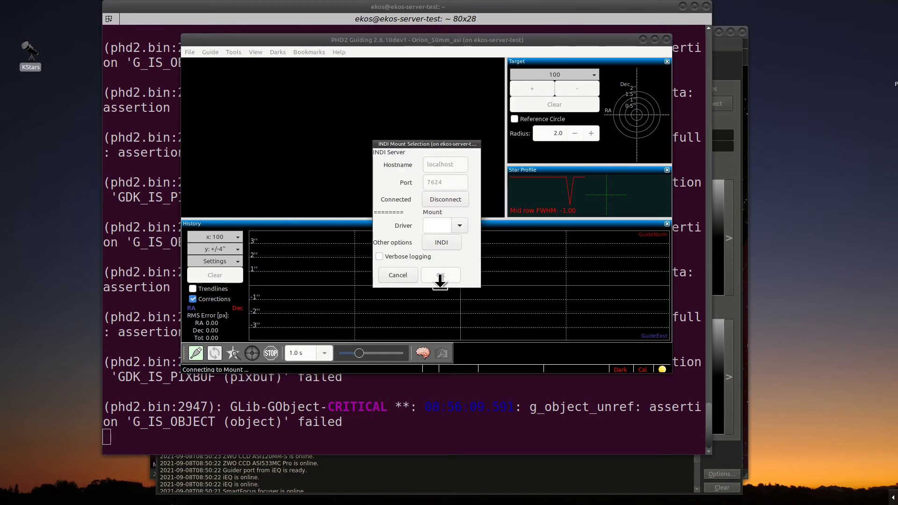
Step: Select the iEQ driver in INDI Mount Selection to connect the mount
click(458, 223)
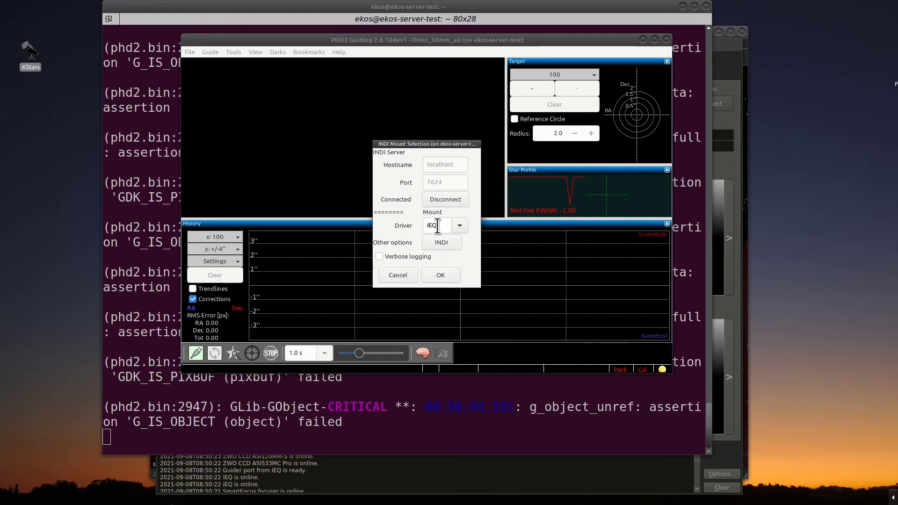
click(438, 276)
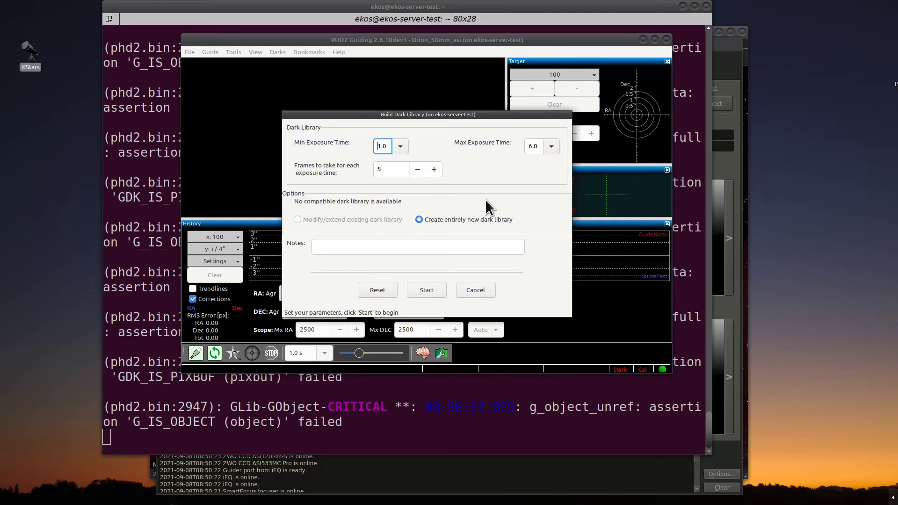
Step: Build a new dark library from 1.0 to 4.0 s with the note 'Initial Darks', guide scope covered
click(550, 146)
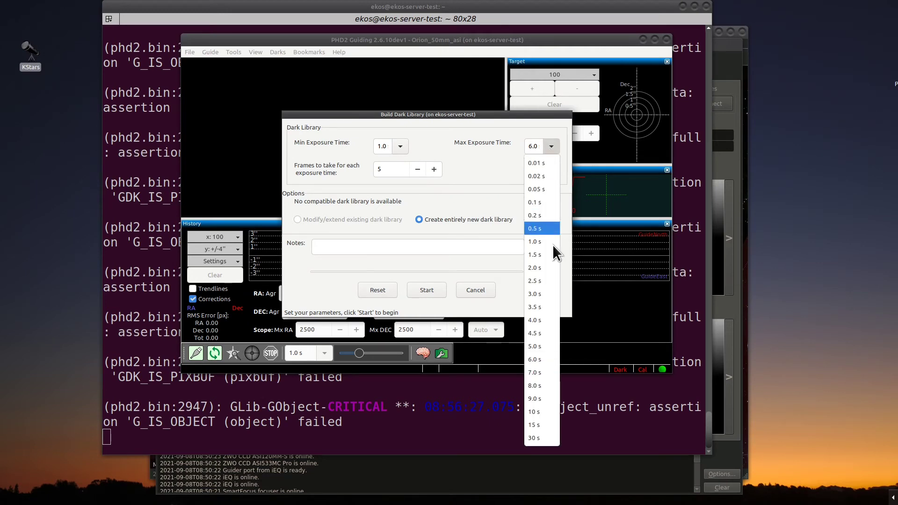
click(540, 321)
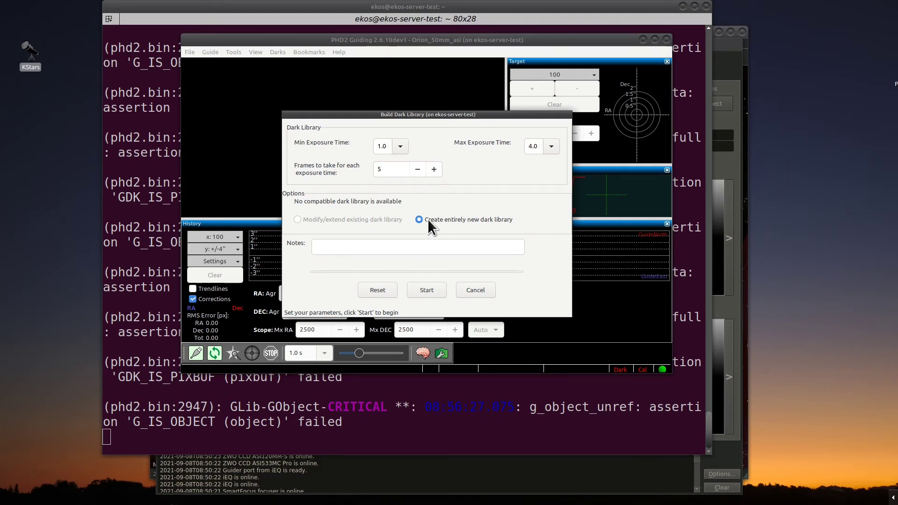
click(327, 248)
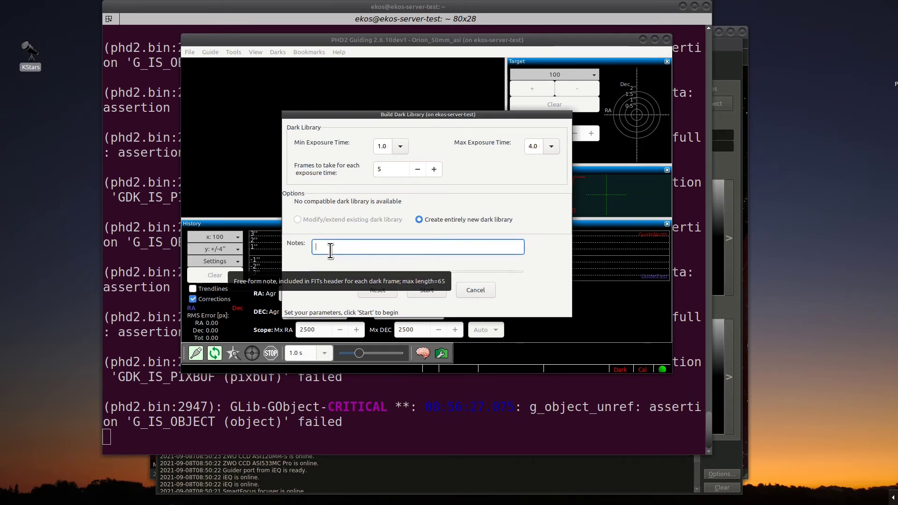
text(Initial )
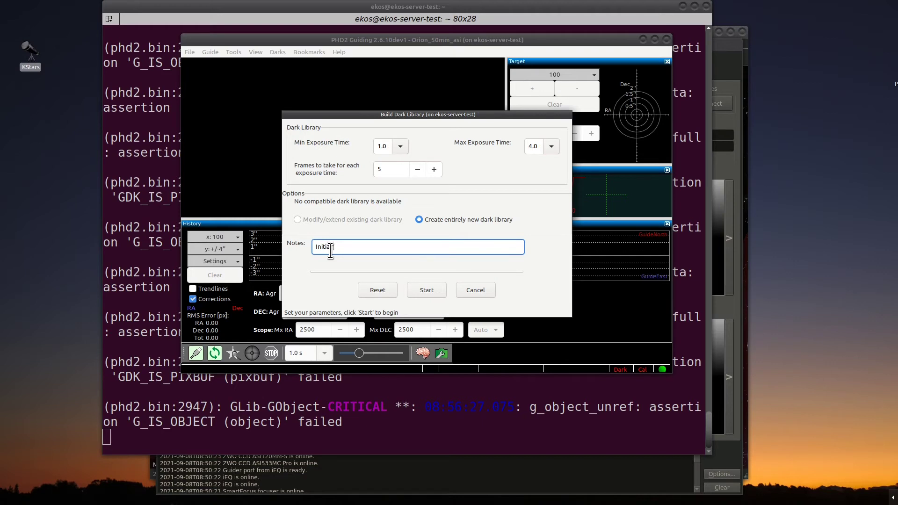
text(Darks)
click(426, 290)
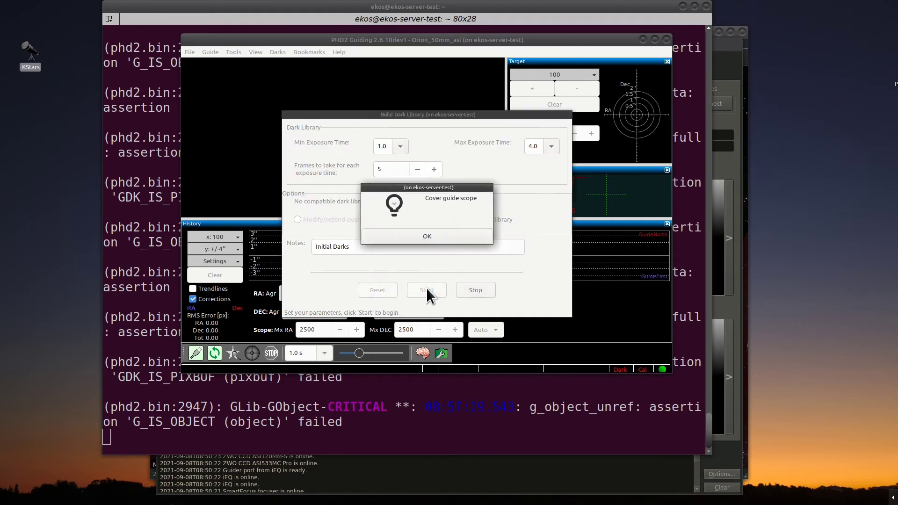
click(436, 237)
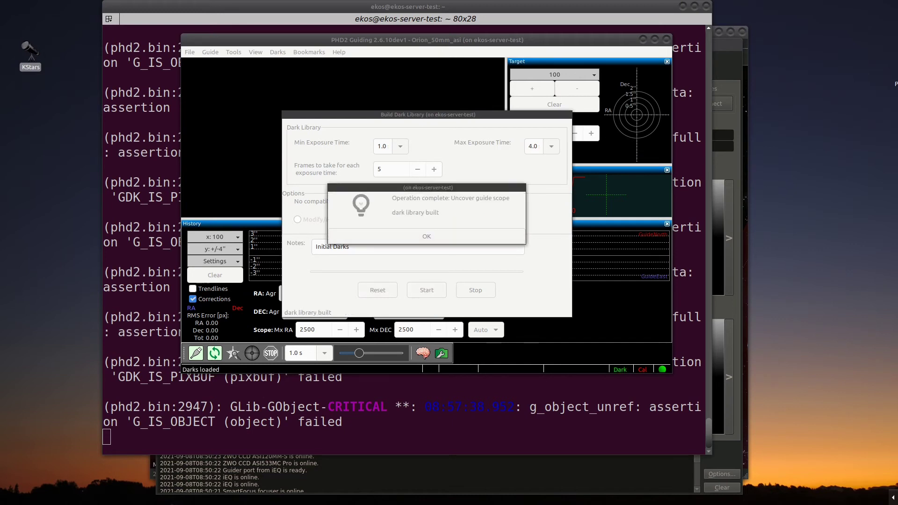
Step: Acknowledge the dark library completion message to return to PHD2's main window
click(426, 235)
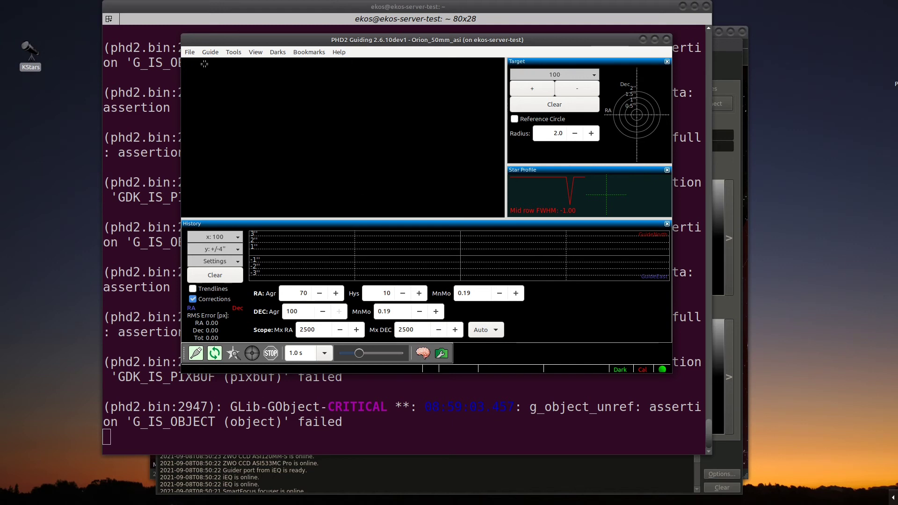
Step: Exit PHD2, log out of the ekos-server-test ssh session with exit, and bring Ekos forward
click(189, 52)
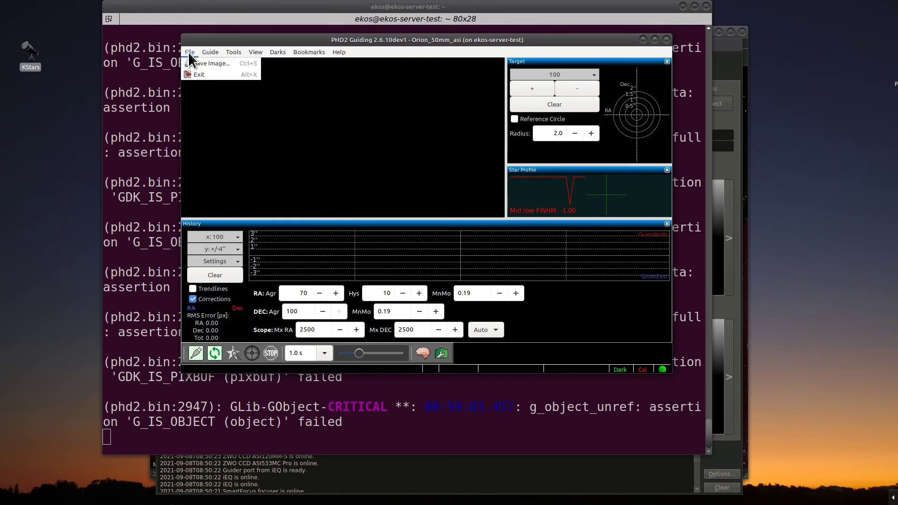
click(196, 76)
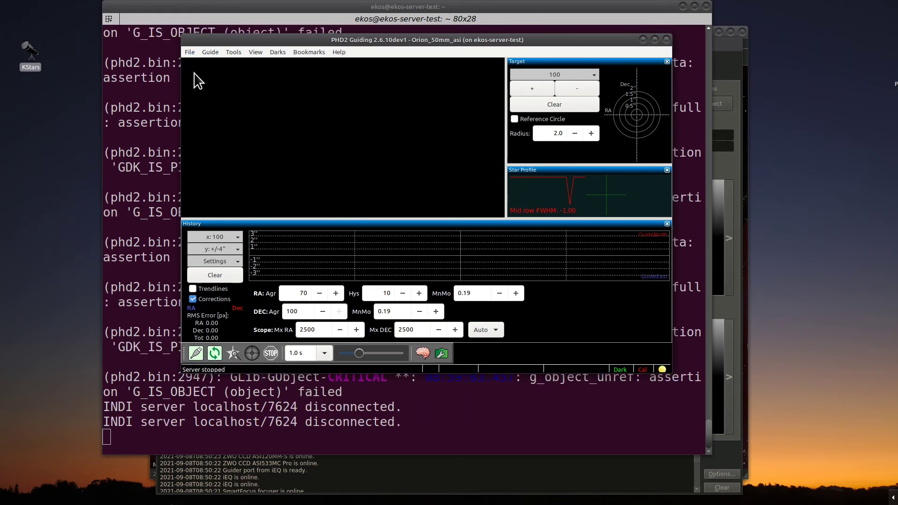
click(365, 254)
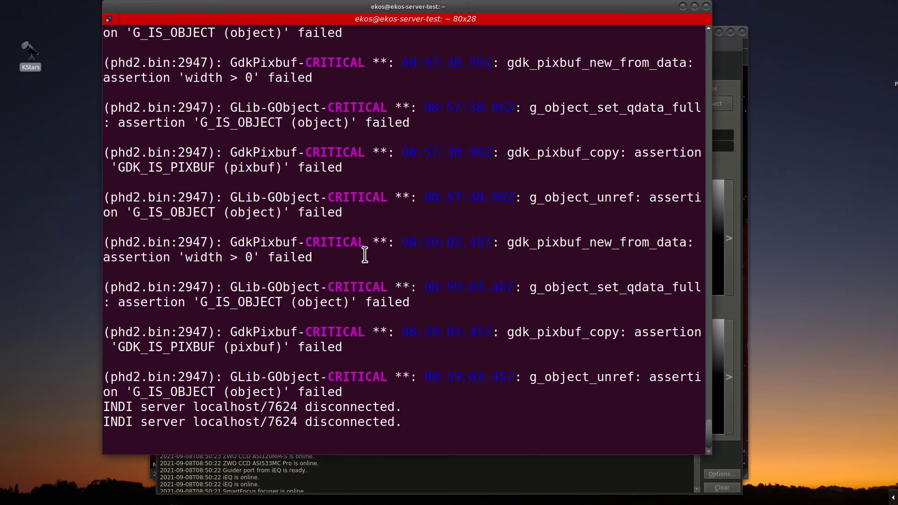
key(Return)
text(exit)
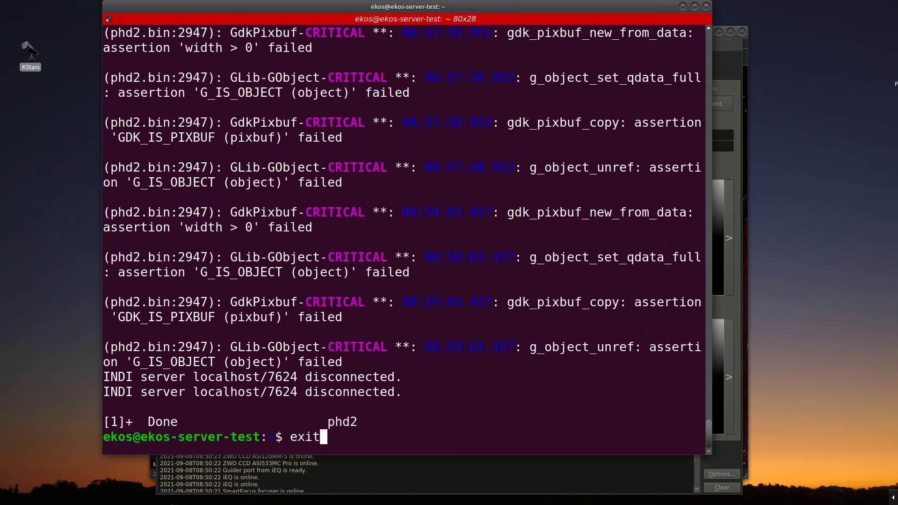
key(Return)
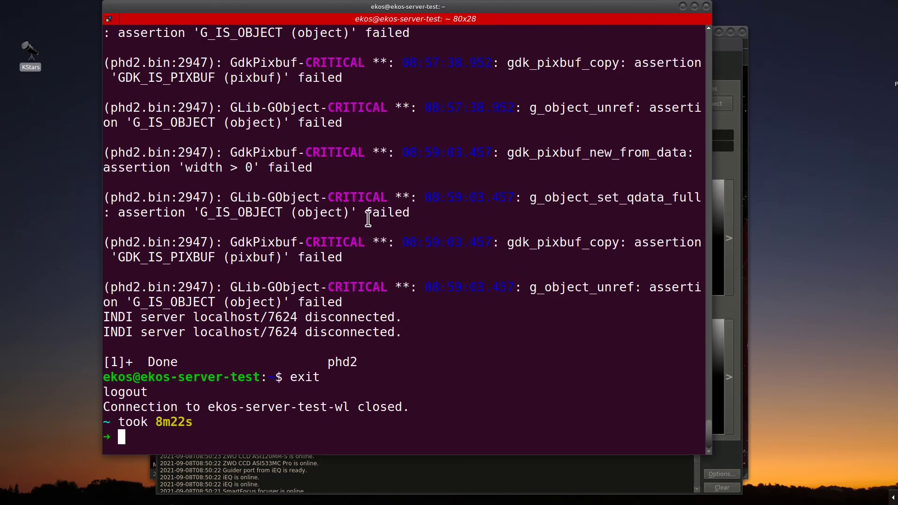
click(426, 484)
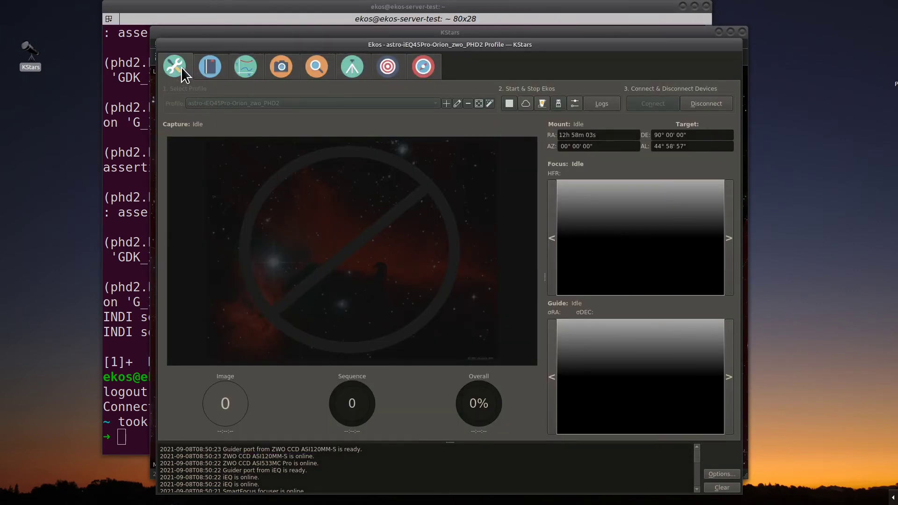
Step: Stop Ekos, disconnecting all devices and stopping INDI services
click(706, 104)
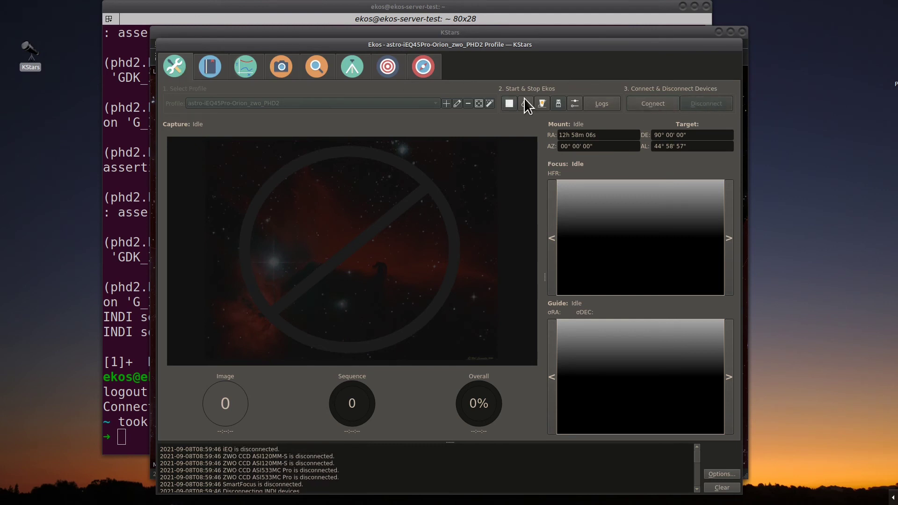
click(508, 102)
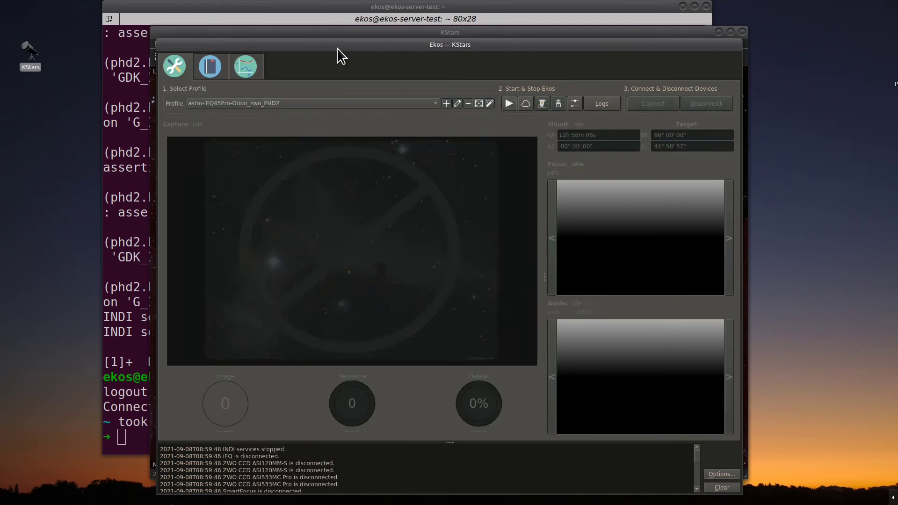
click(197, 37)
Step: Move aside and close the Ekos window, then go to quit KStars from its File menu
drag(190, 43, 201, 77)
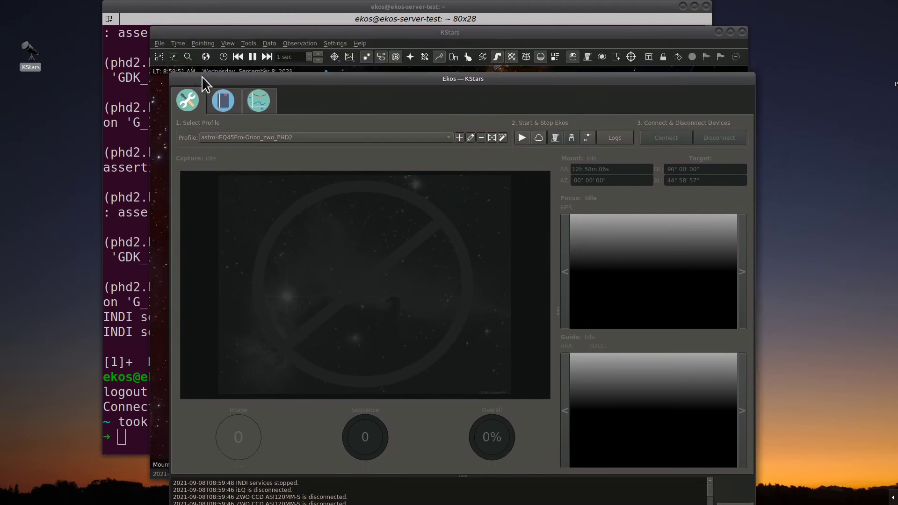
click(159, 43)
click(174, 109)
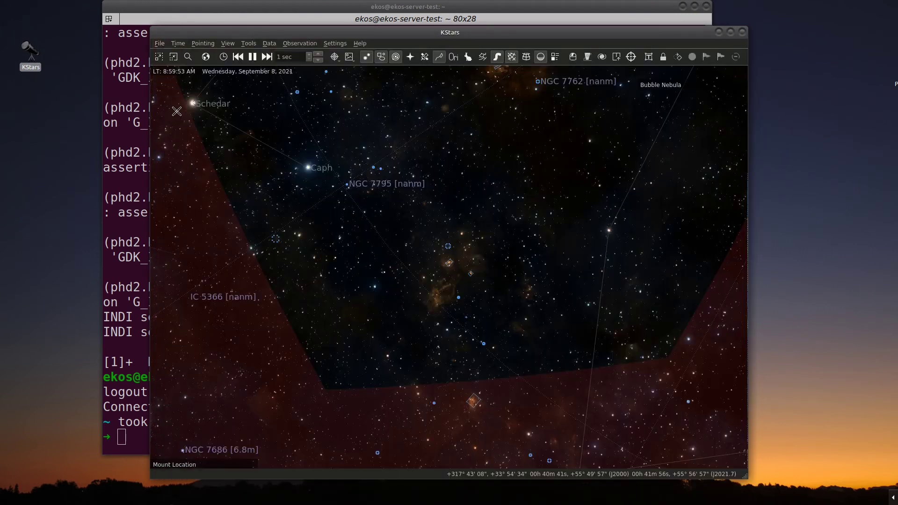
click(159, 43)
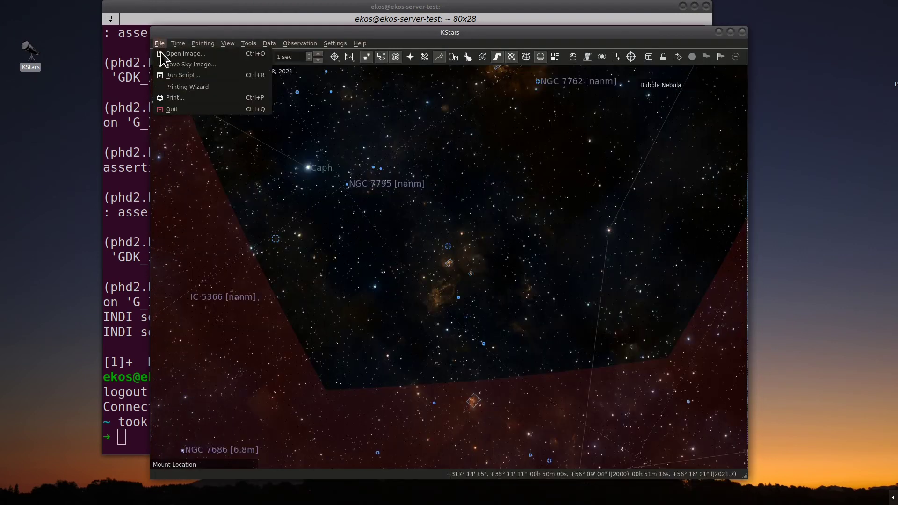
Step: Quit KStars and clear the terminal screen
click(173, 106)
key(ctrl+l)
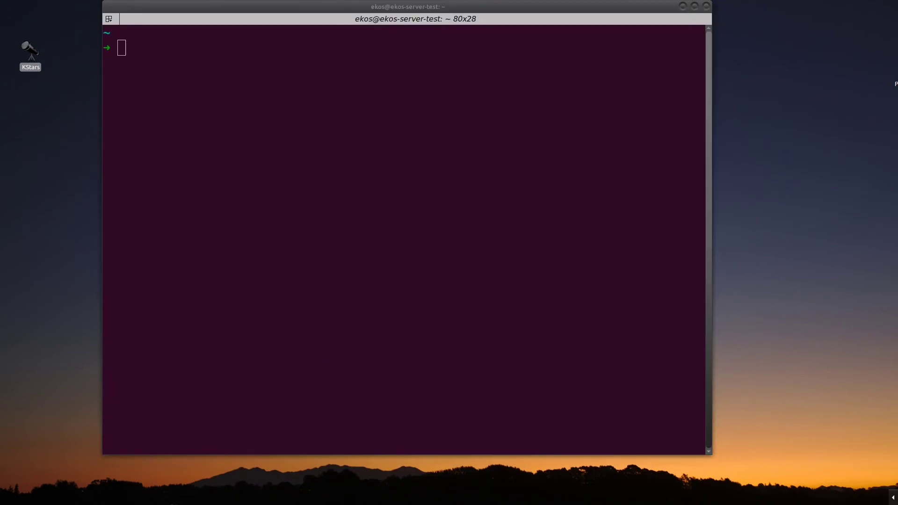
click(240, 308)
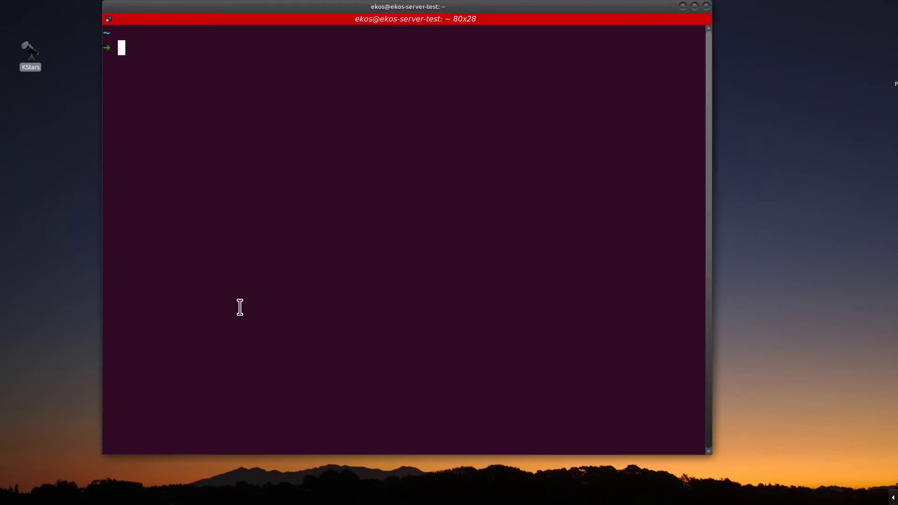
text(clear)
Step: Log in again with ssh -X ekos@ekos-server-test-wl and launch phd2 & in the background
key(Up)
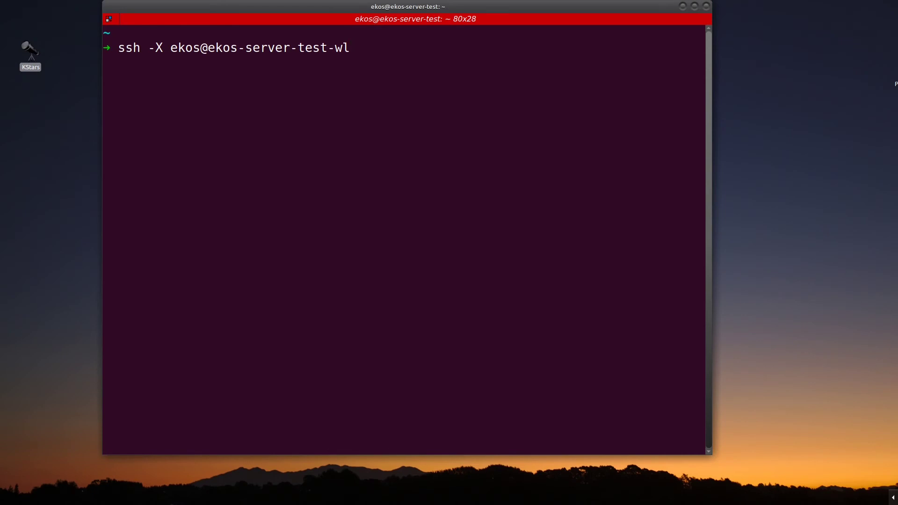
key(Return)
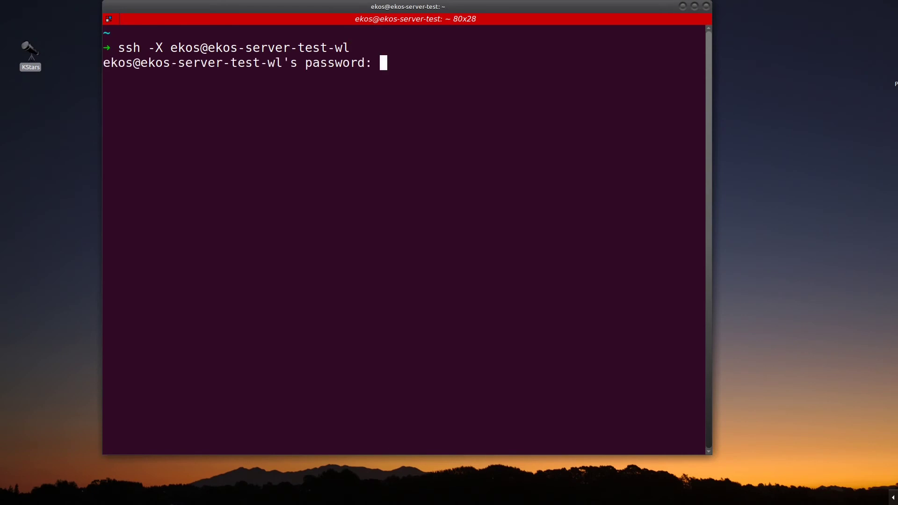
key(Return)
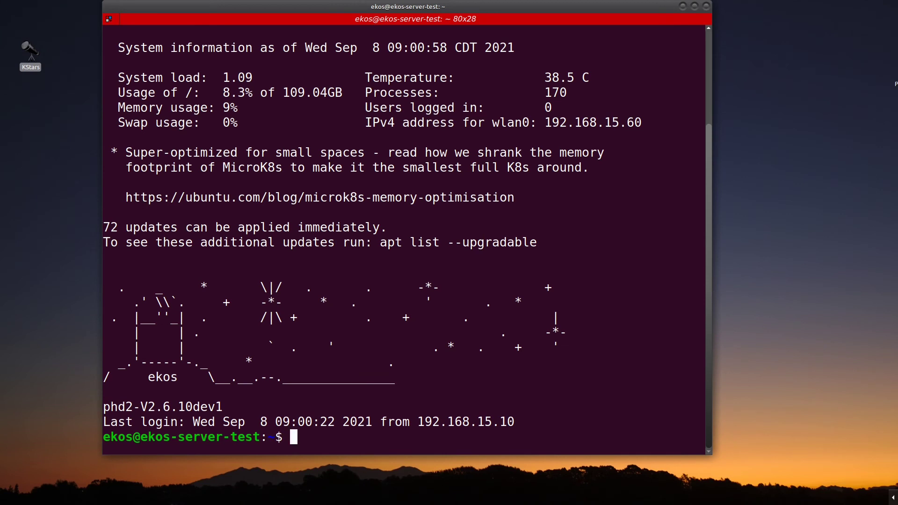
text(phd2 &)
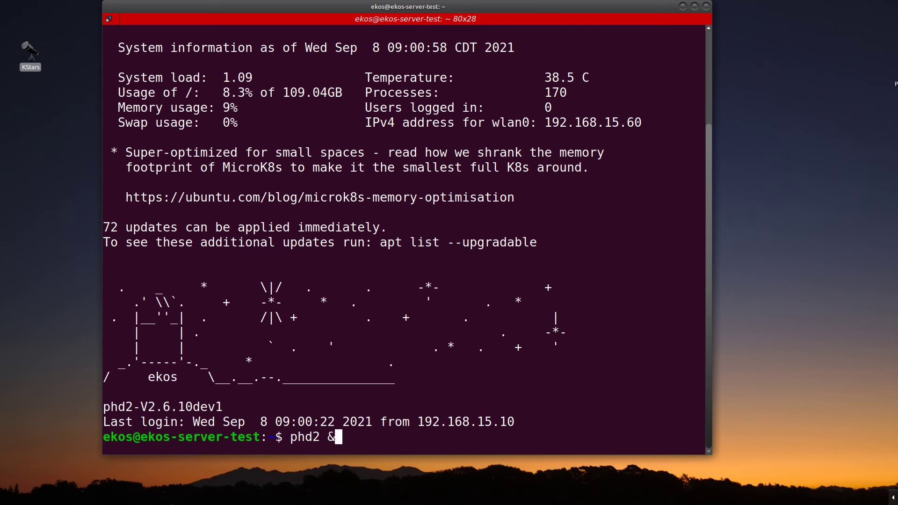
key(Return)
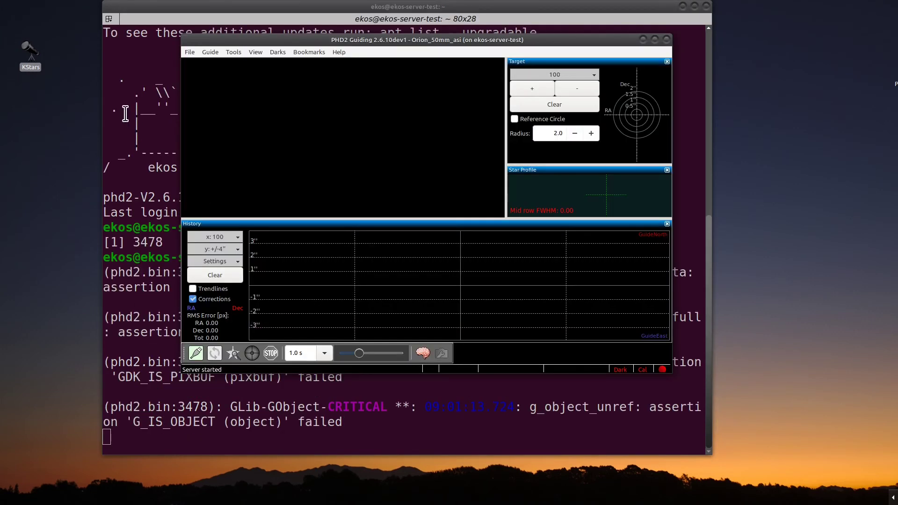
Step: Relaunch KStars and start Ekos with the astro-iEQ45Pro-Orion_zwo_PHD2 profile
double_click(32, 53)
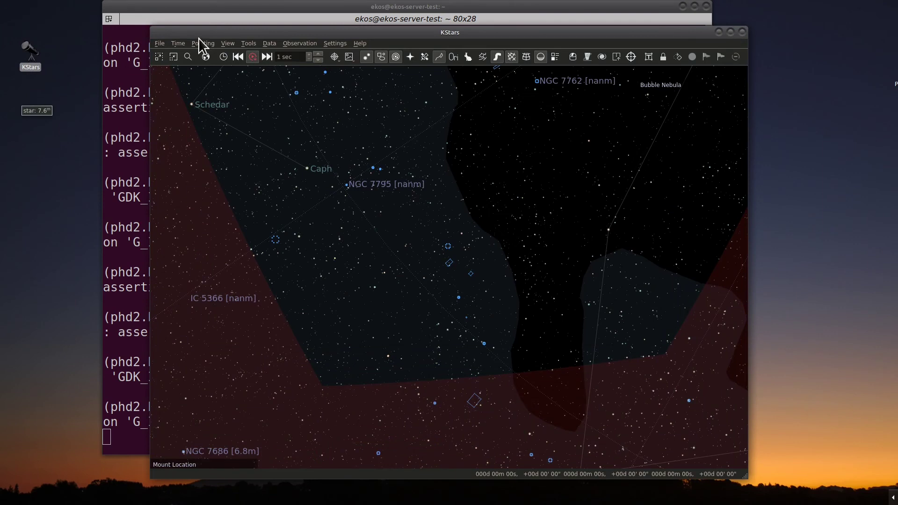
click(248, 45)
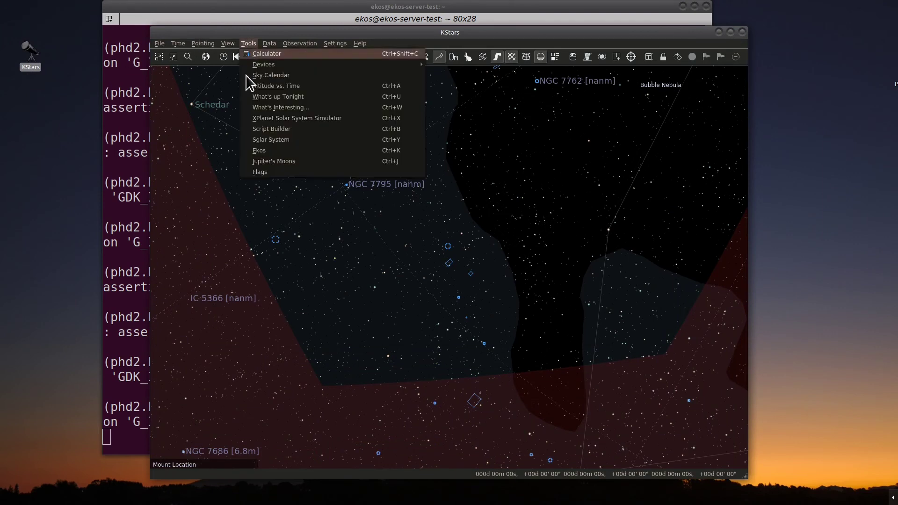
click(269, 150)
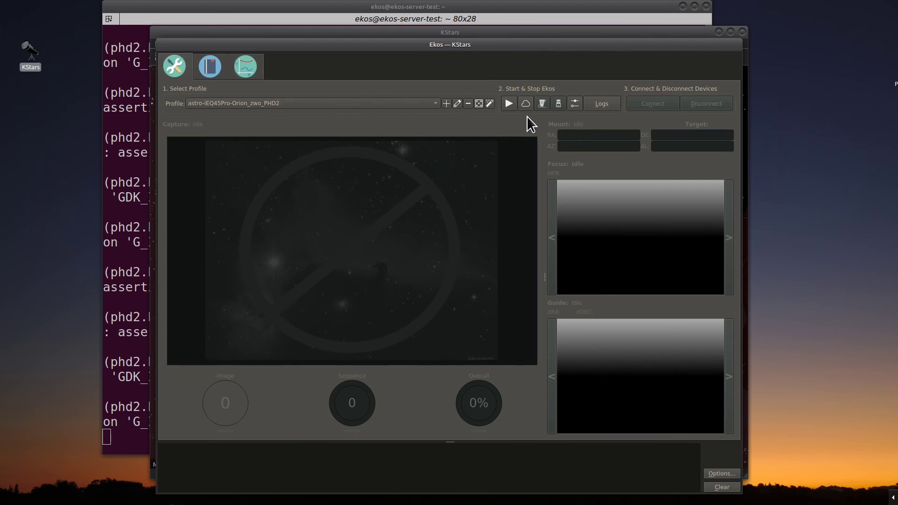
click(507, 104)
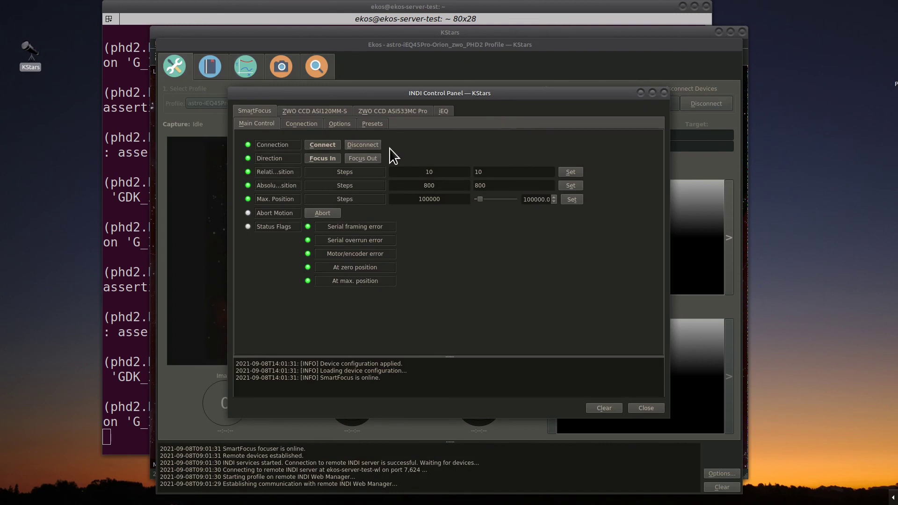
Step: Check the ASI120MM-S, ASI533MC Pro and iEQ mount INDI tabs, then close the INDI panel
click(333, 111)
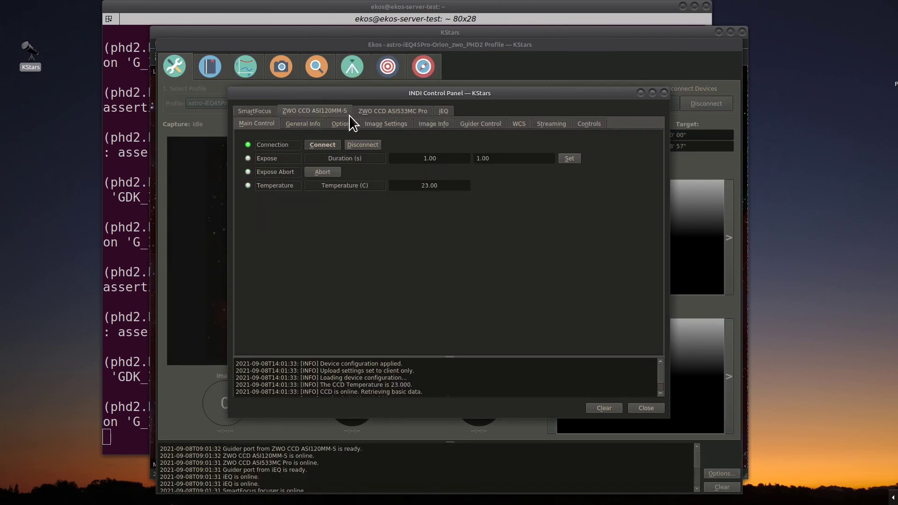
click(383, 111)
click(443, 111)
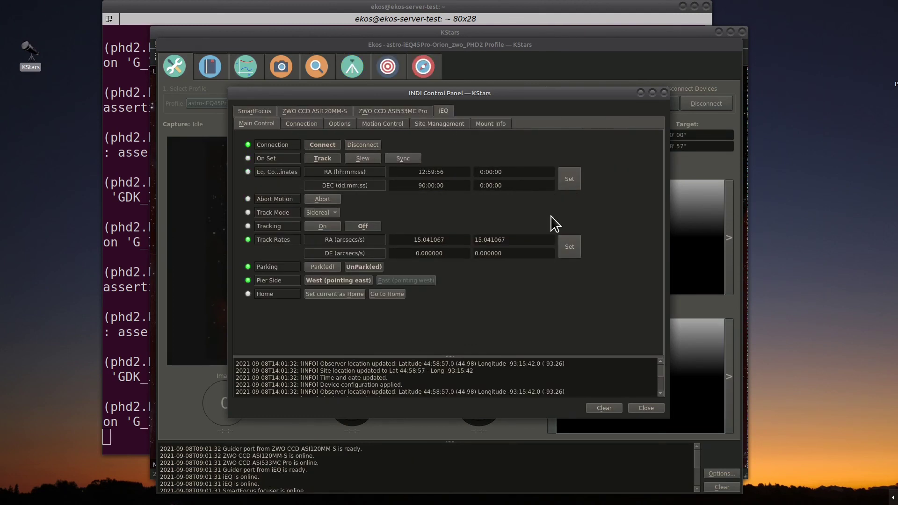
click(646, 408)
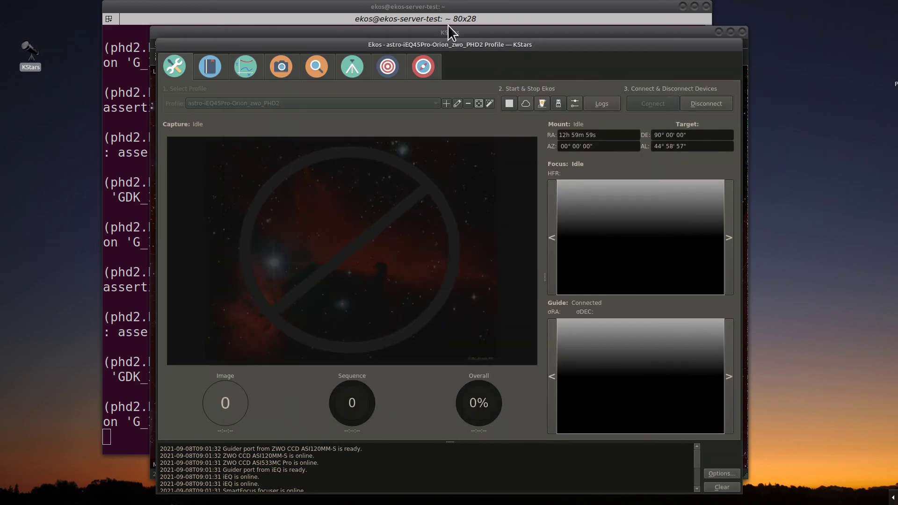
Step: Connect PHD2's ZWO CCD ASI120MM-S guide camera and iEQ mount via the equipment dialog
drag(410, 44, 501, 74)
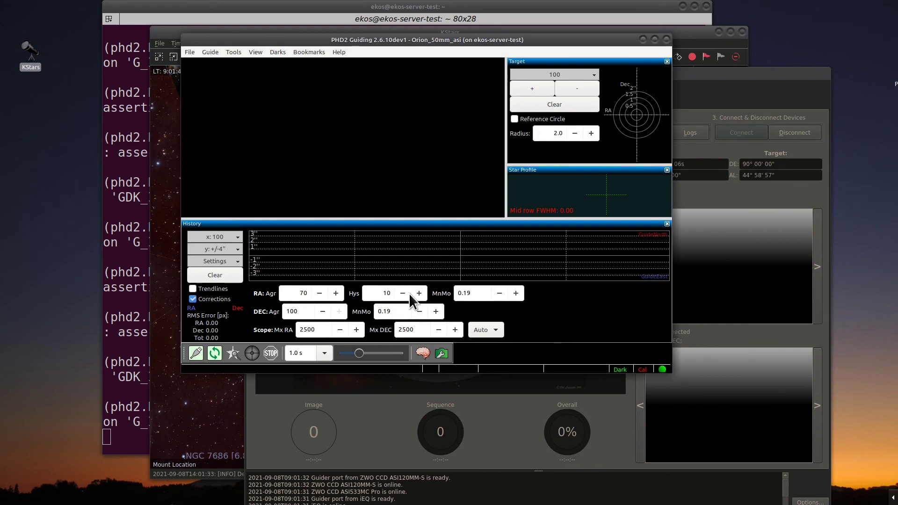
click(194, 354)
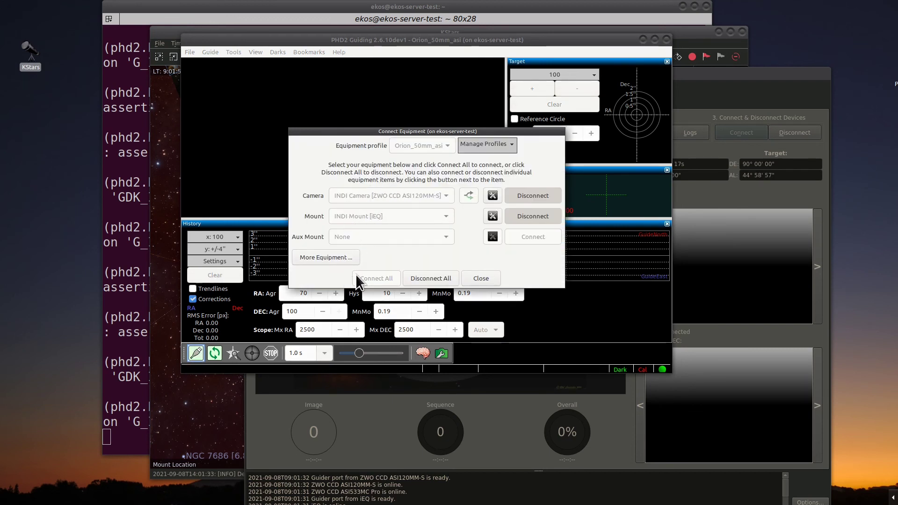
click(474, 273)
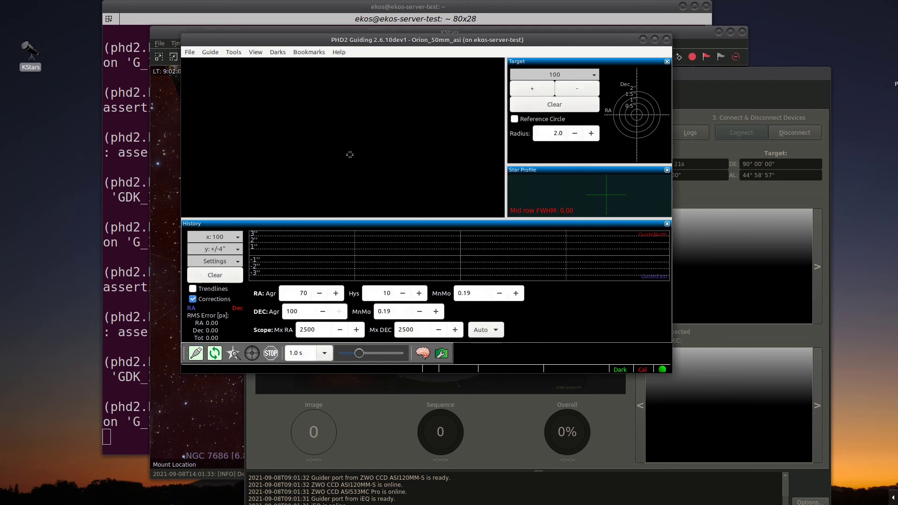